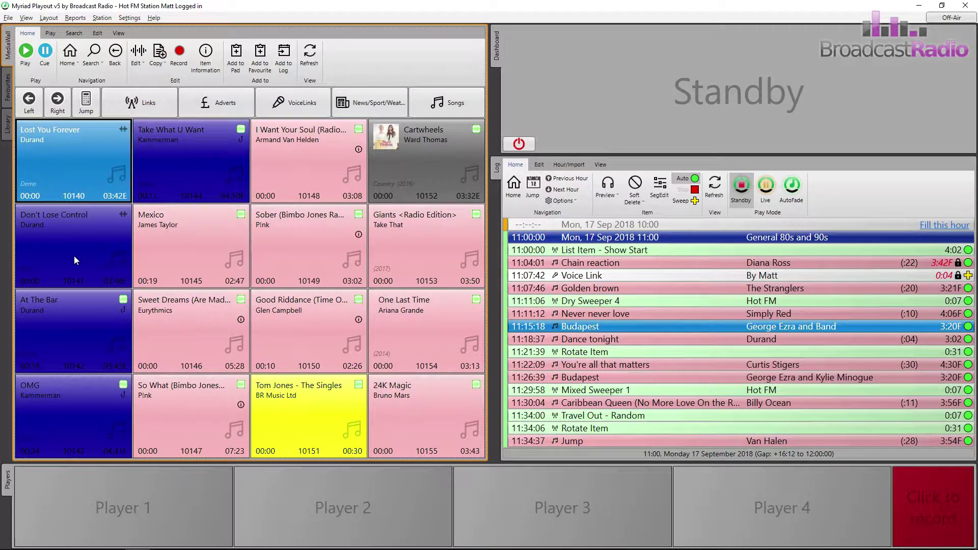
- Confirm the Media Engine Settings player and device assignments and dismiss the restart notice
click(125, 18)
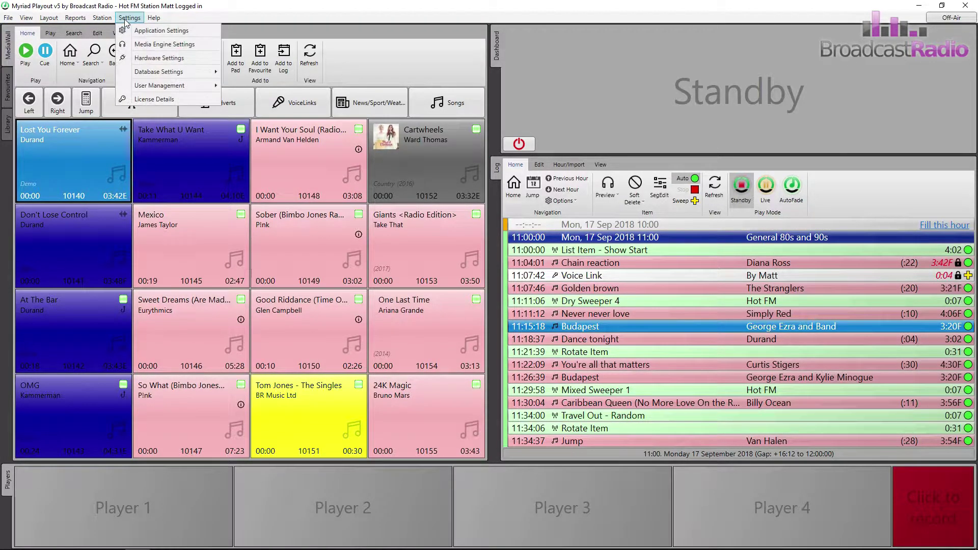
click(137, 49)
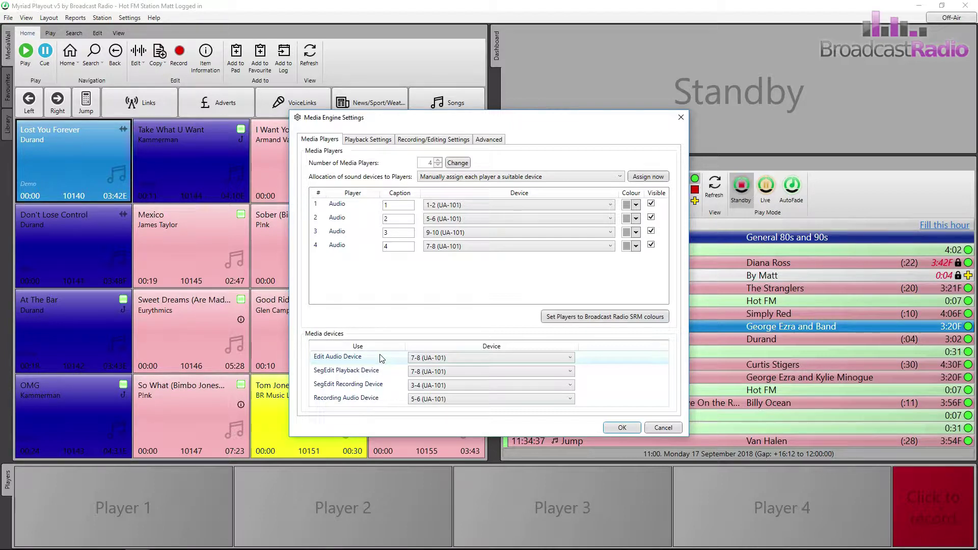
click(622, 427)
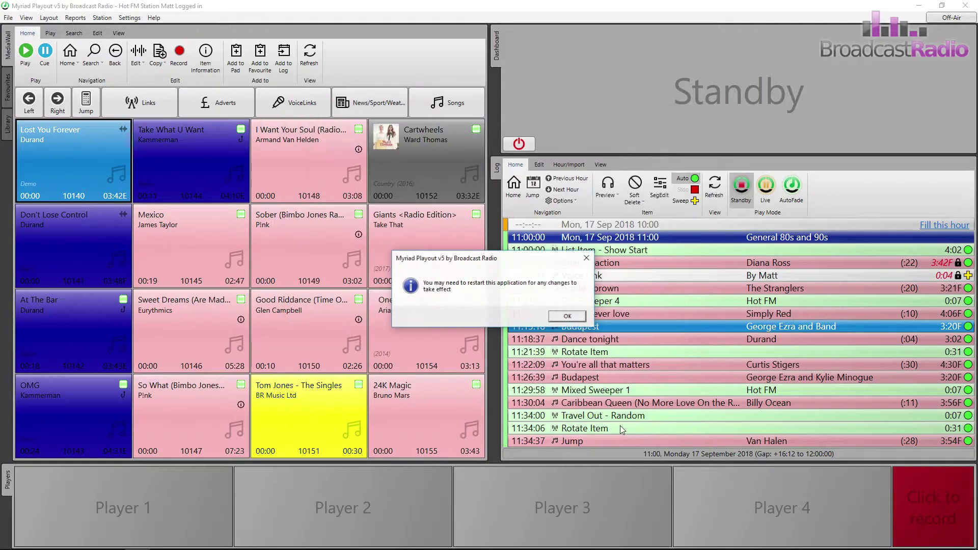
click(568, 316)
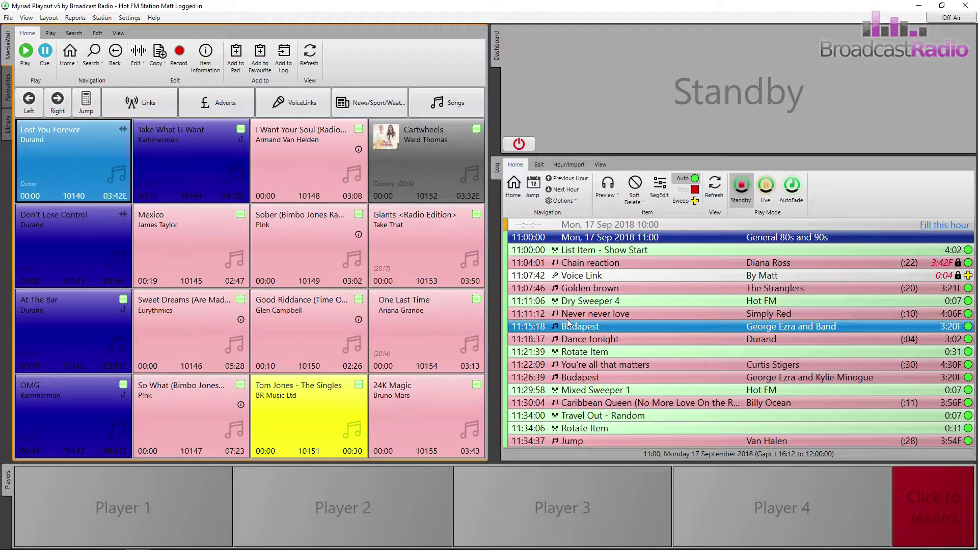
- Check the Lost You Forever pad's action and Edit menus, then show the Edit ribbon commands
right_click(62, 160)
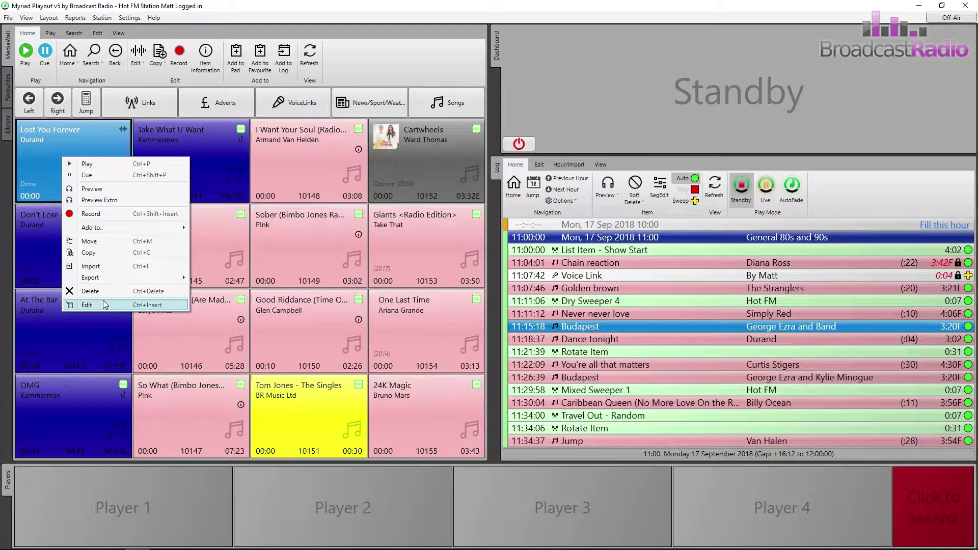
click(81, 146)
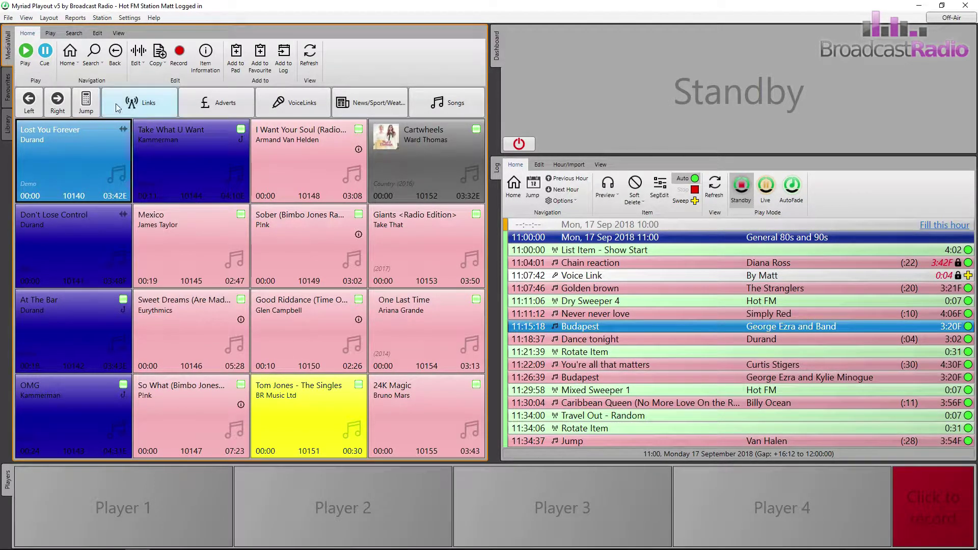
click(136, 66)
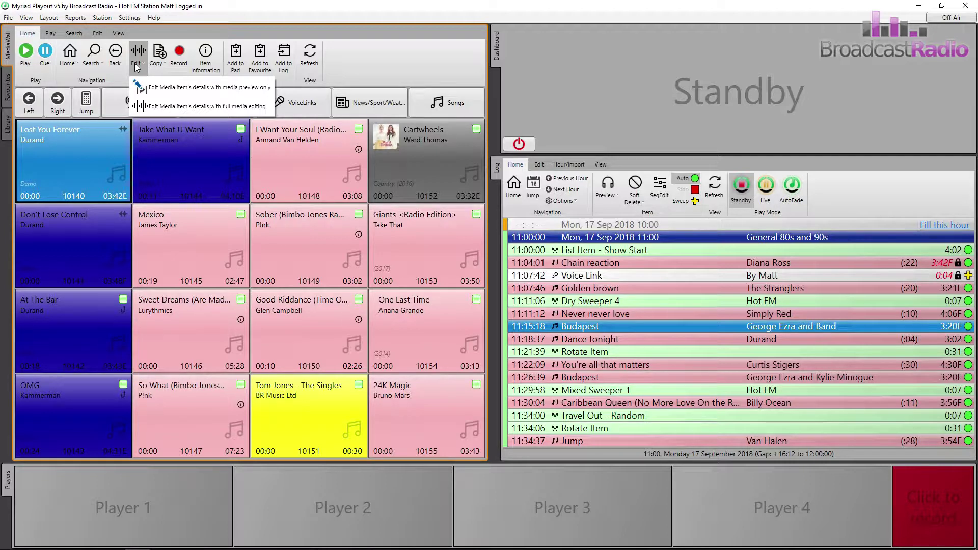
click(135, 67)
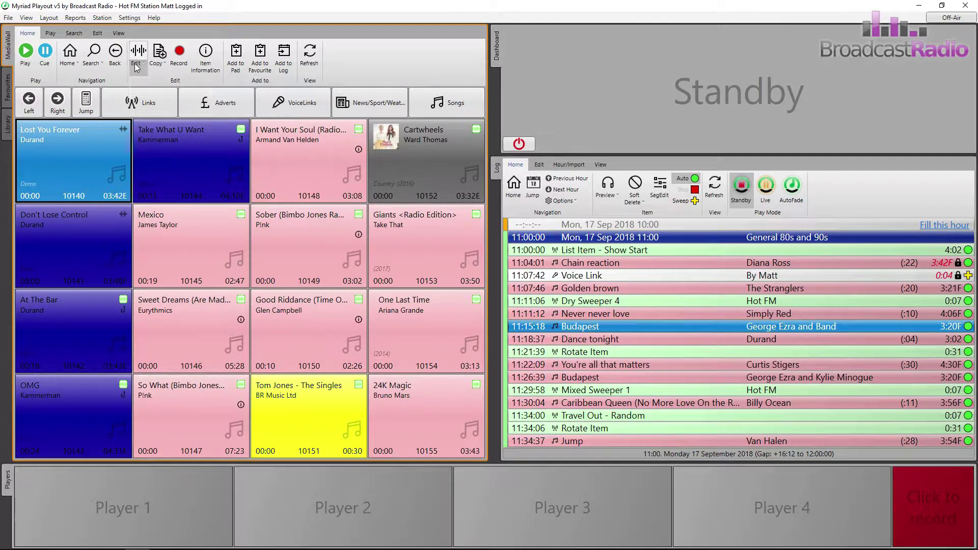
click(98, 33)
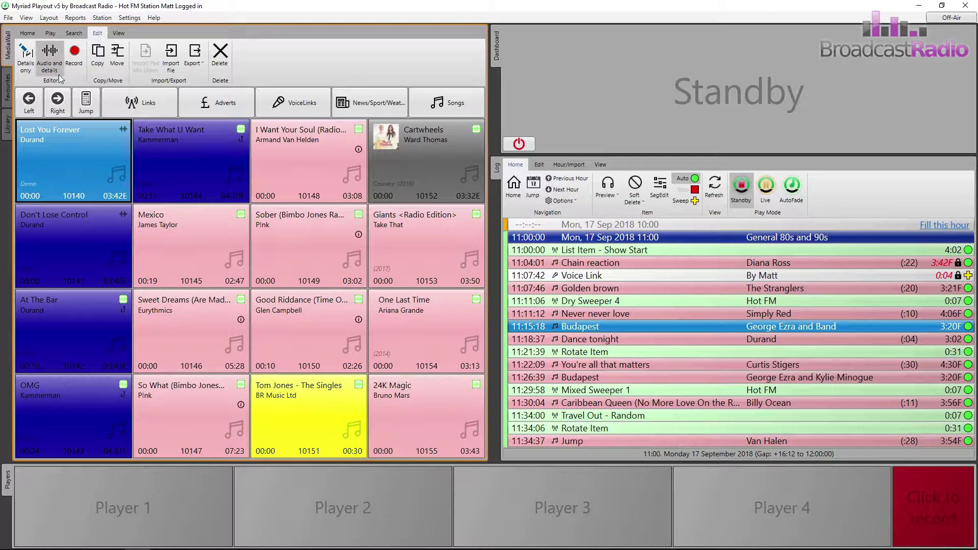
- Open Lost You Forever in Details with preview, refresh its waveform, and turn Titling off
click(27, 55)
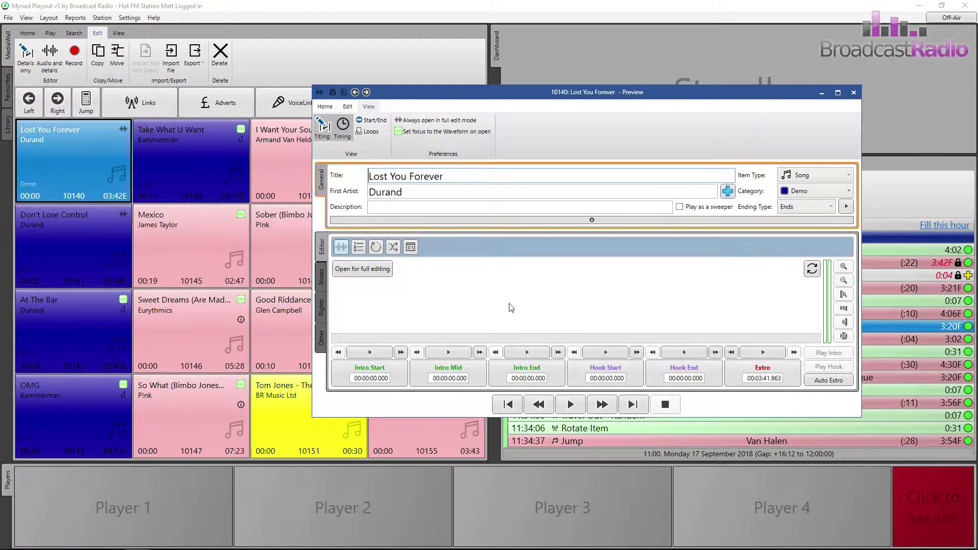
click(813, 270)
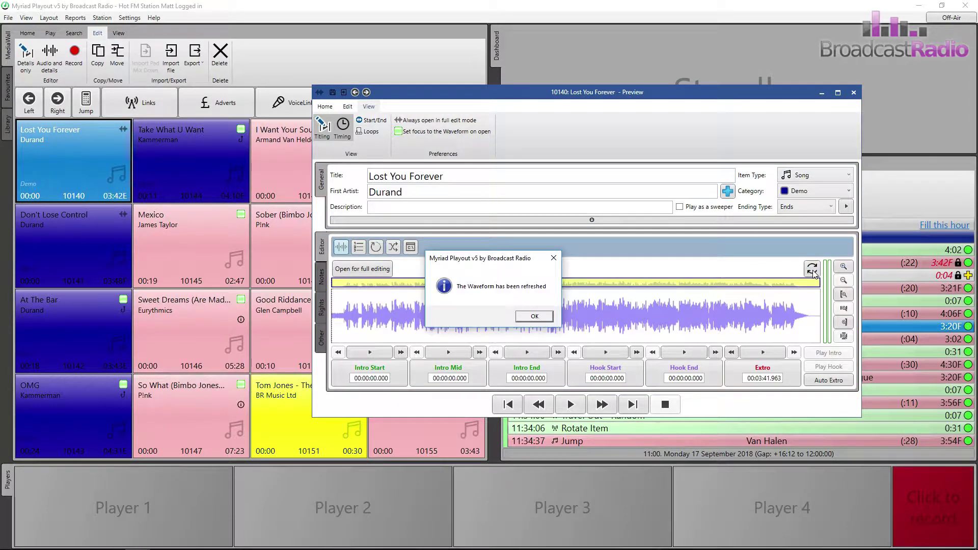
click(531, 316)
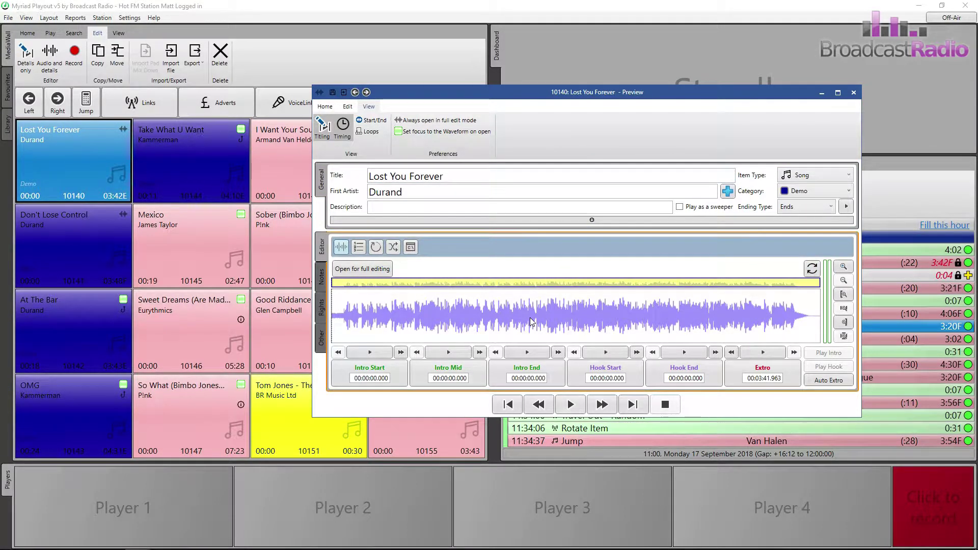
click(332, 126)
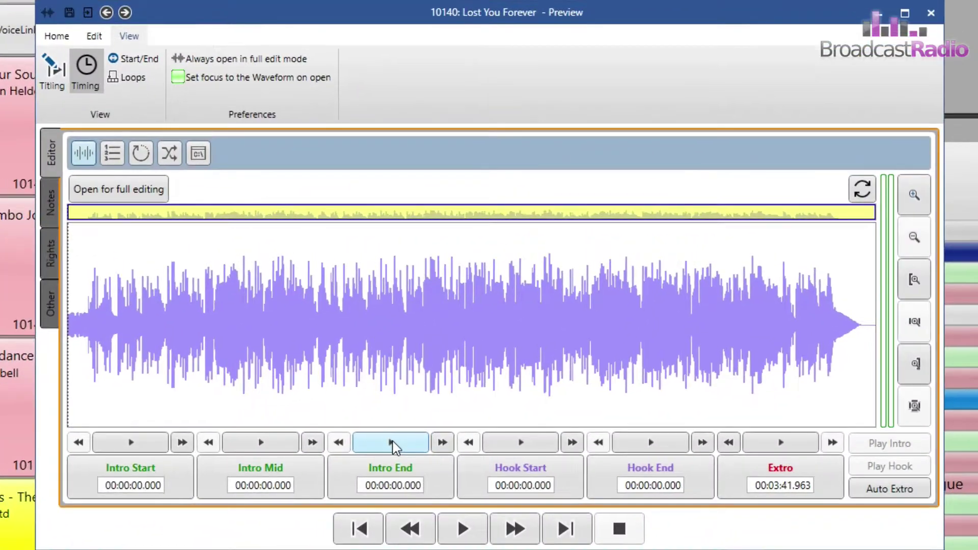
- Play the song and mark Intro End at the intro's end, around 00:00:14.046
click(391, 443)
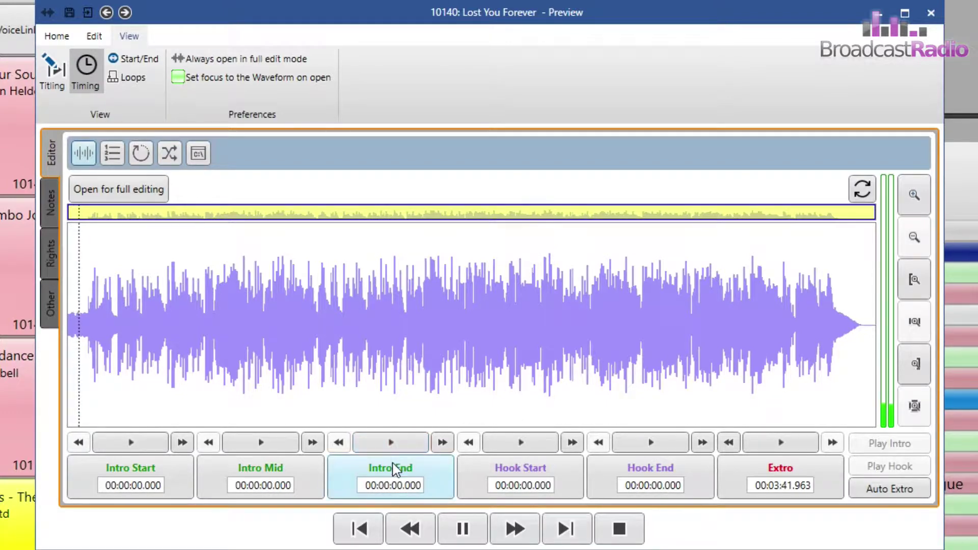
click(436, 463)
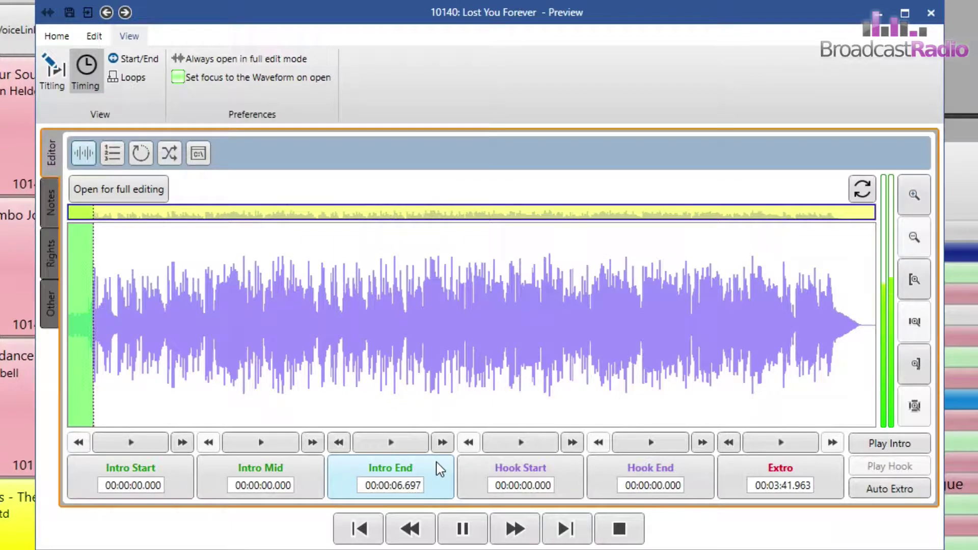
click(436, 463)
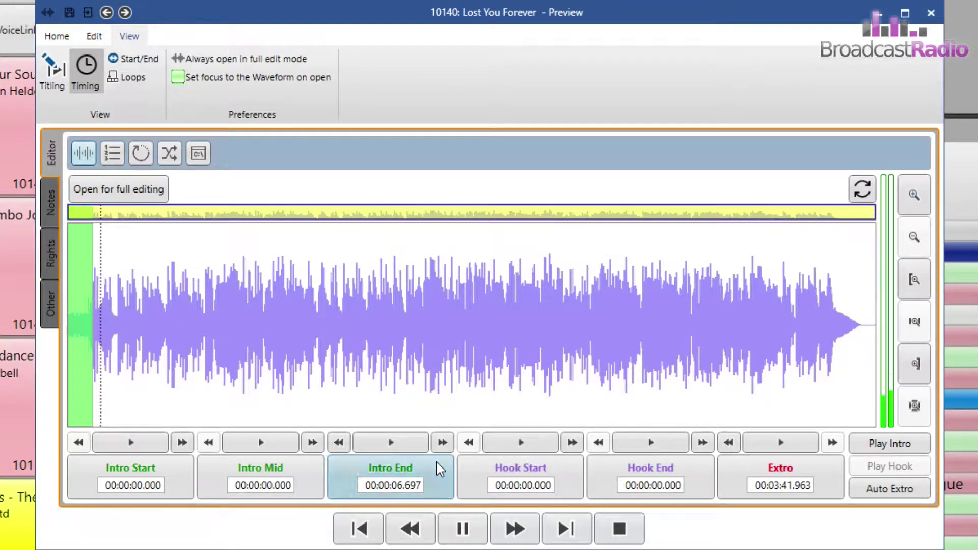
click(436, 468)
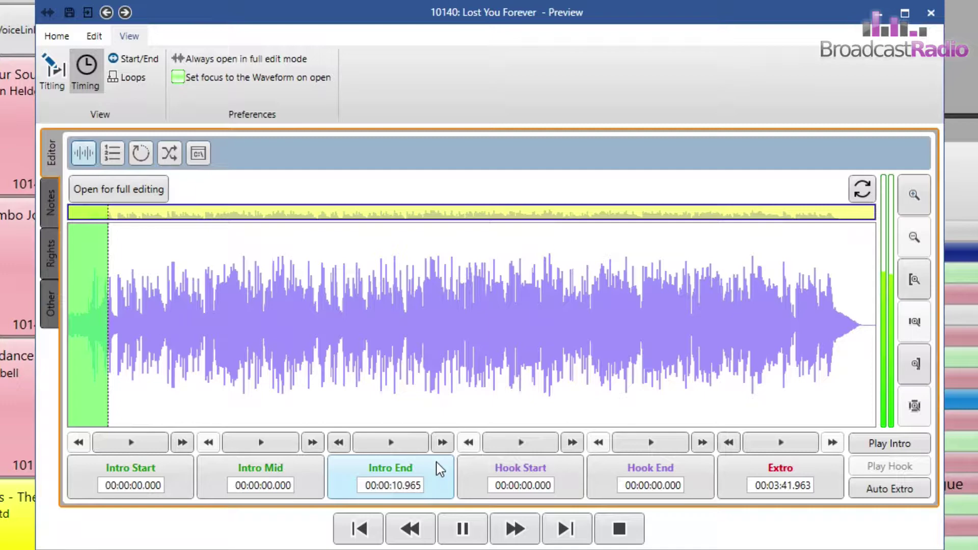
click(436, 467)
click(439, 469)
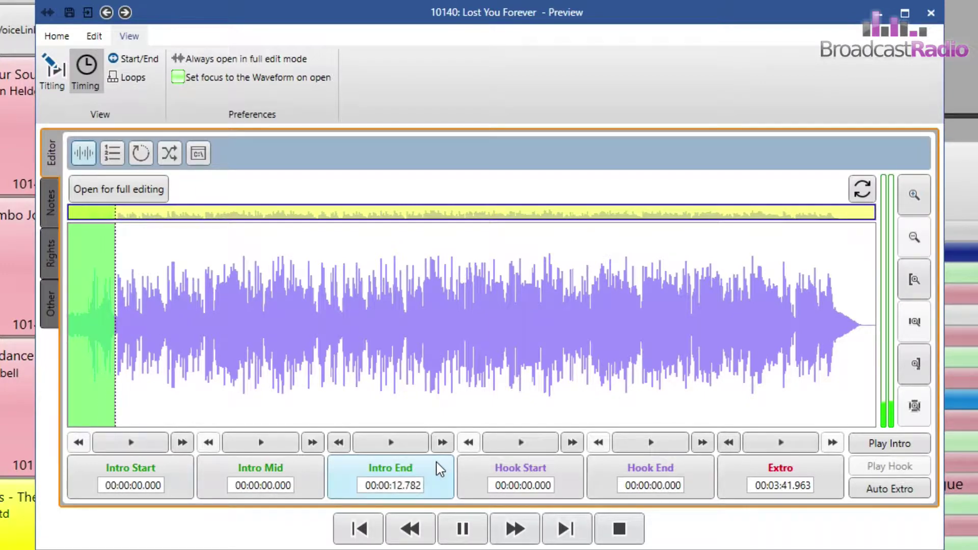
click(440, 468)
click(438, 468)
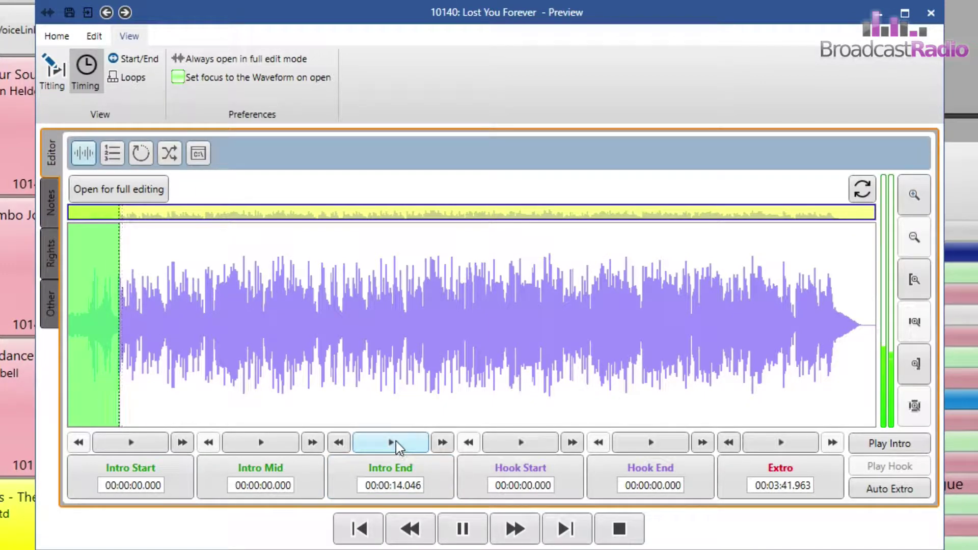
- Nudge Intro End back to 00:00:13.566 and replay from it to check
click(340, 443)
click(339, 443)
click(340, 443)
click(339, 442)
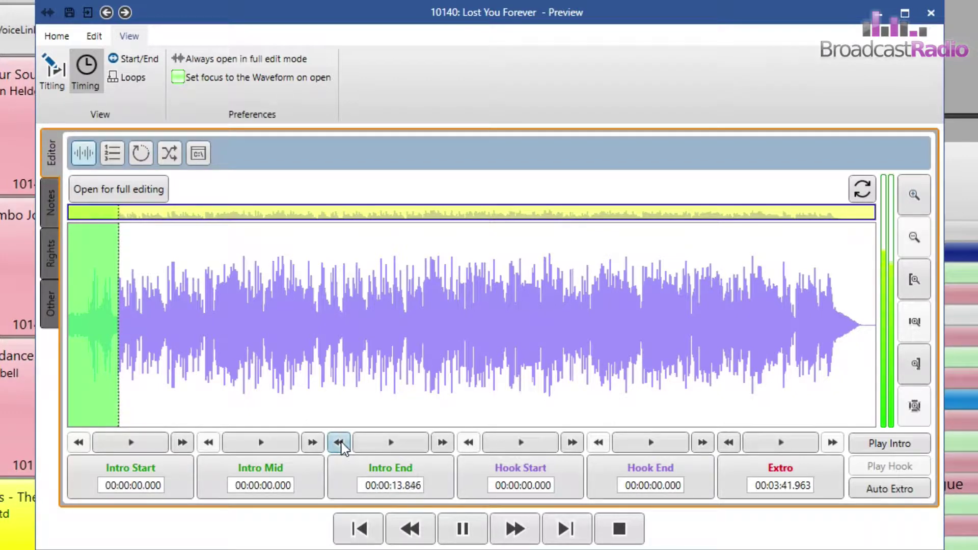
click(340, 442)
click(339, 442)
click(339, 442)
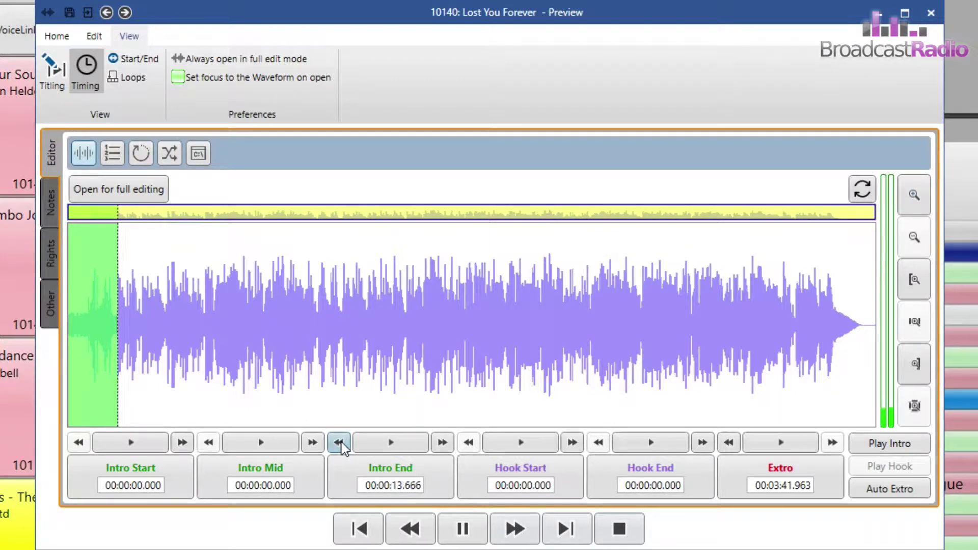
click(339, 442)
click(340, 443)
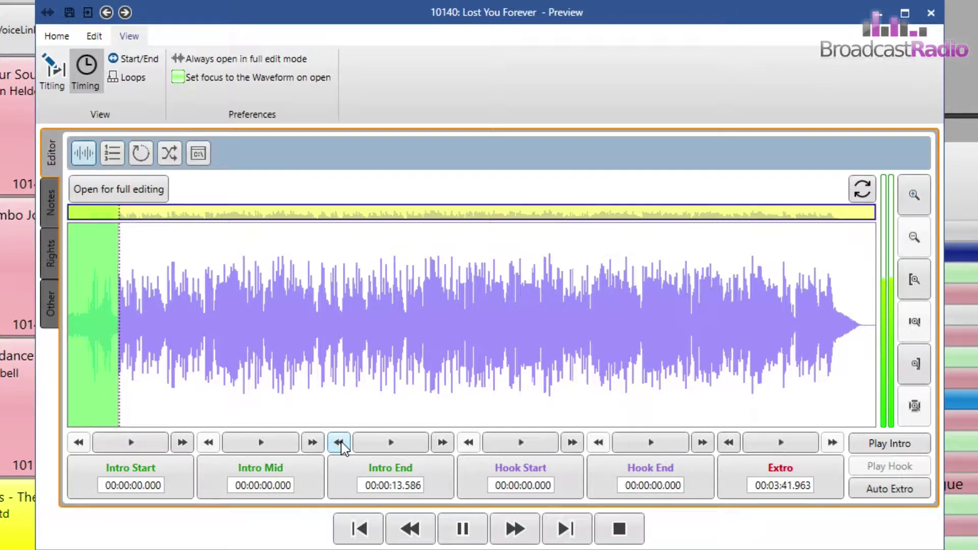
click(340, 442)
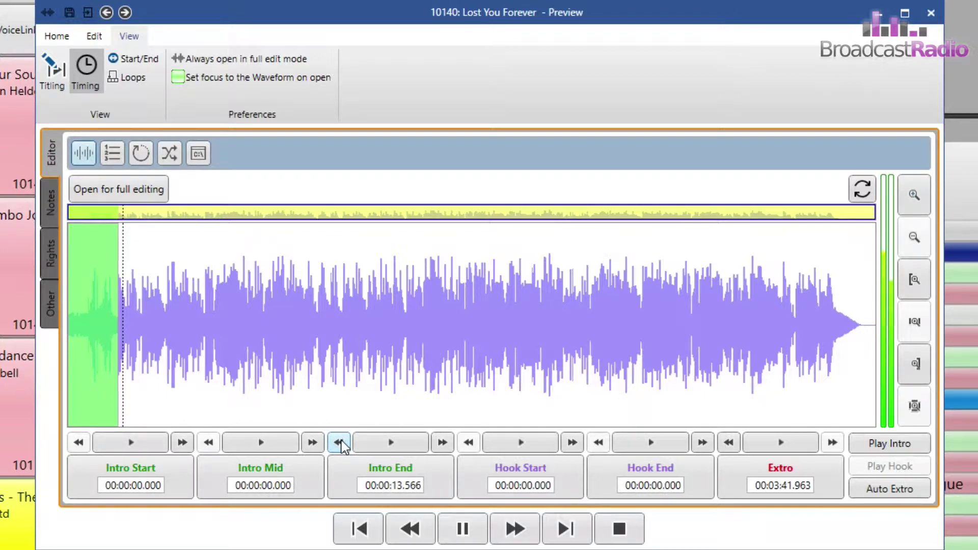
click(377, 445)
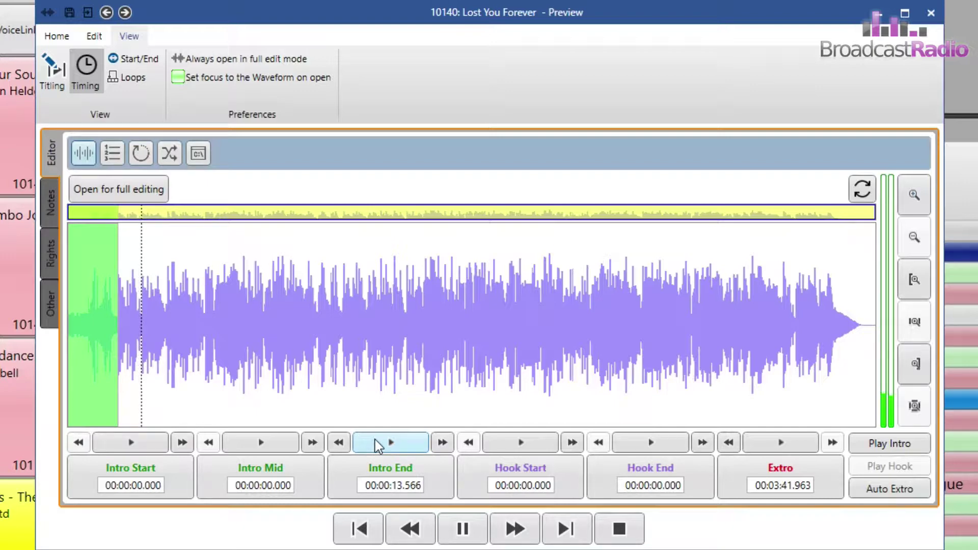
- Clear the existing Extro time near the fade-out and let the extro be set automatically
click(778, 443)
click(818, 347)
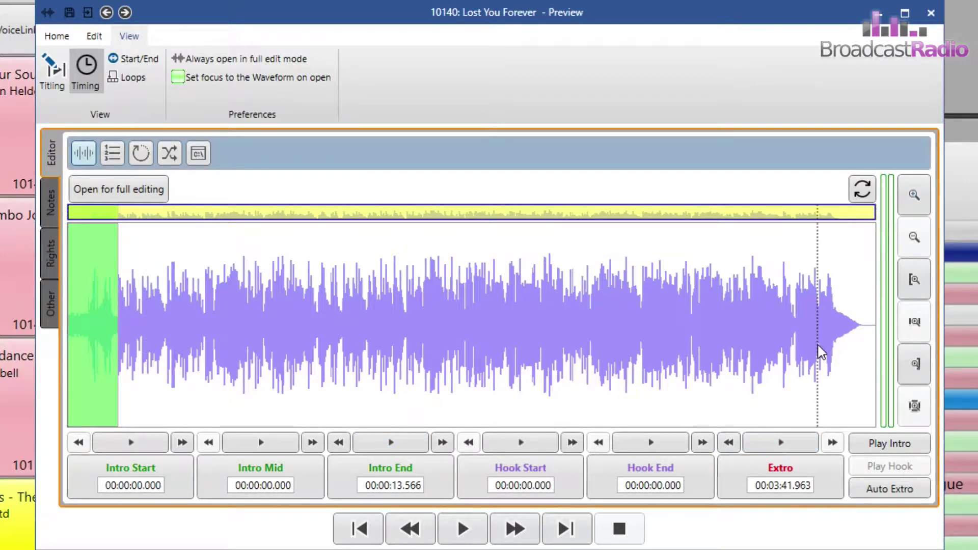
click(762, 449)
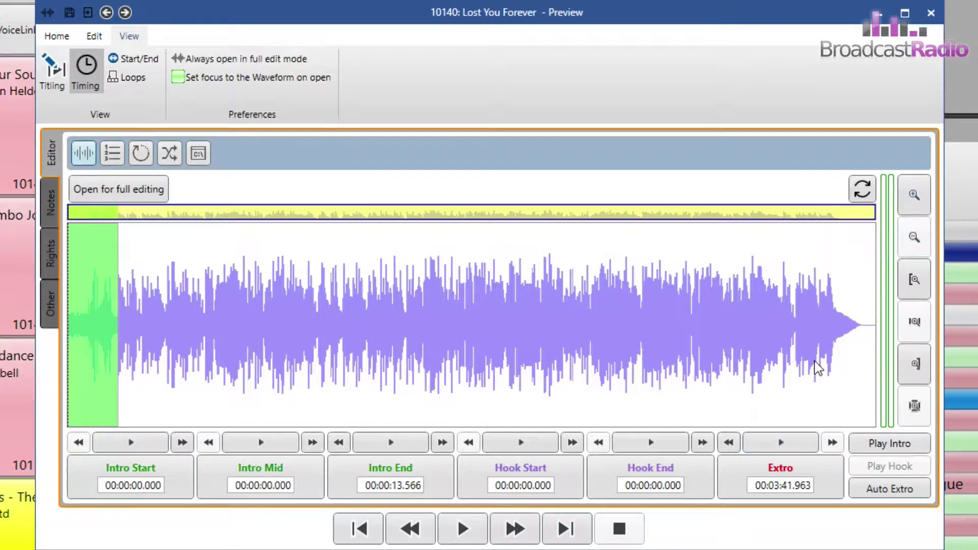
click(777, 472)
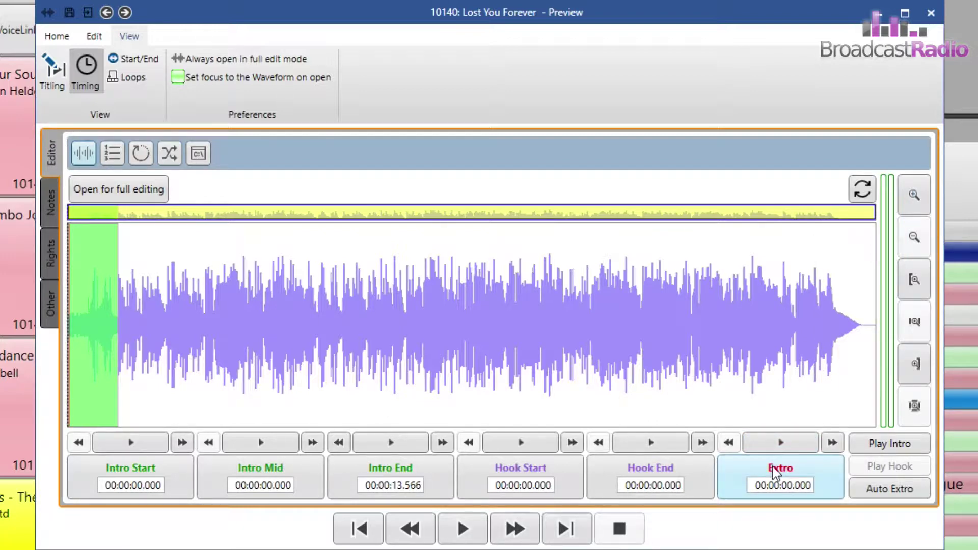
click(826, 355)
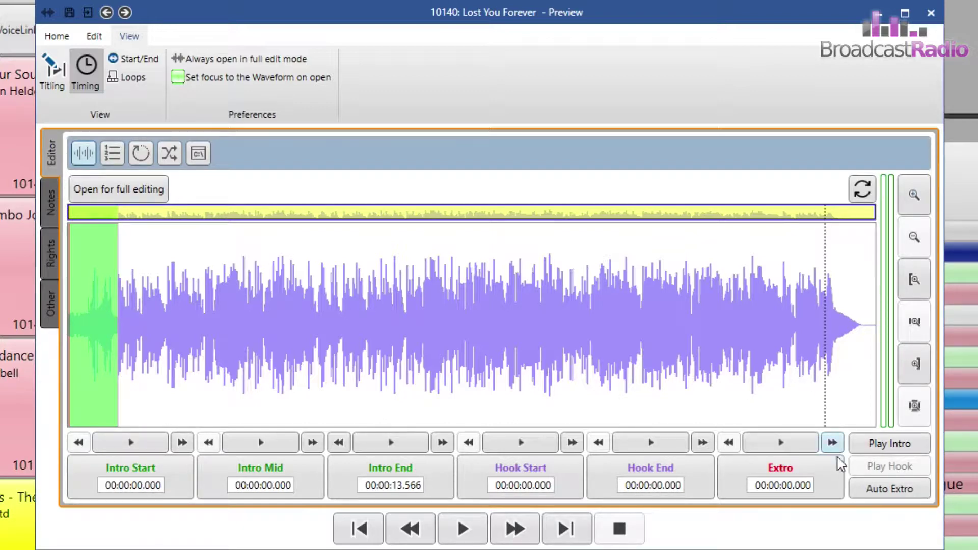
click(875, 492)
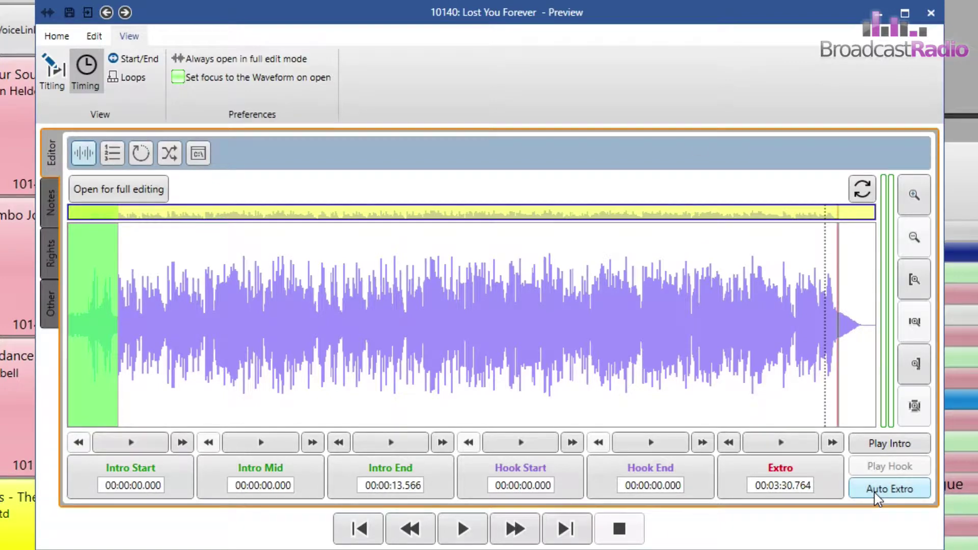
- Zoom in on the track end and set Extro at the fade-out, 00:03:34.752
click(785, 444)
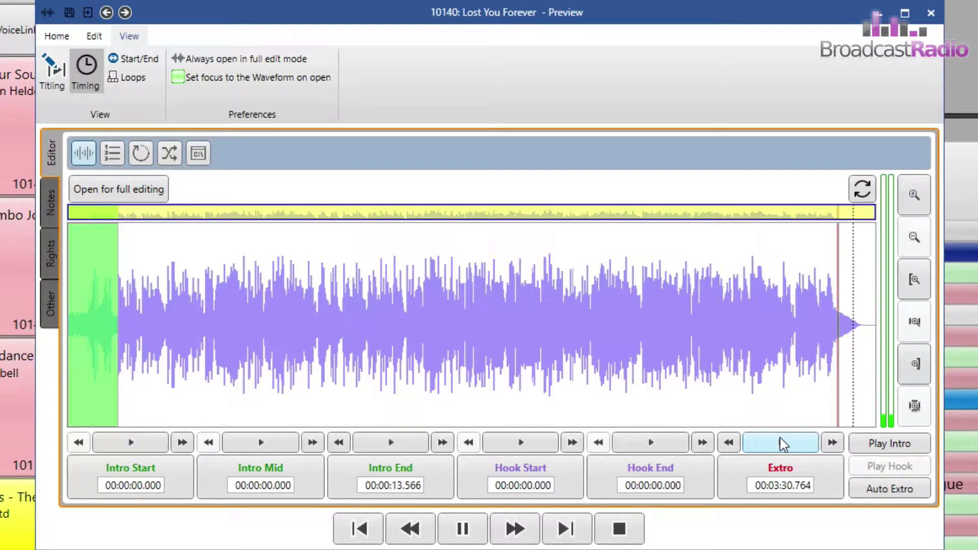
click(809, 359)
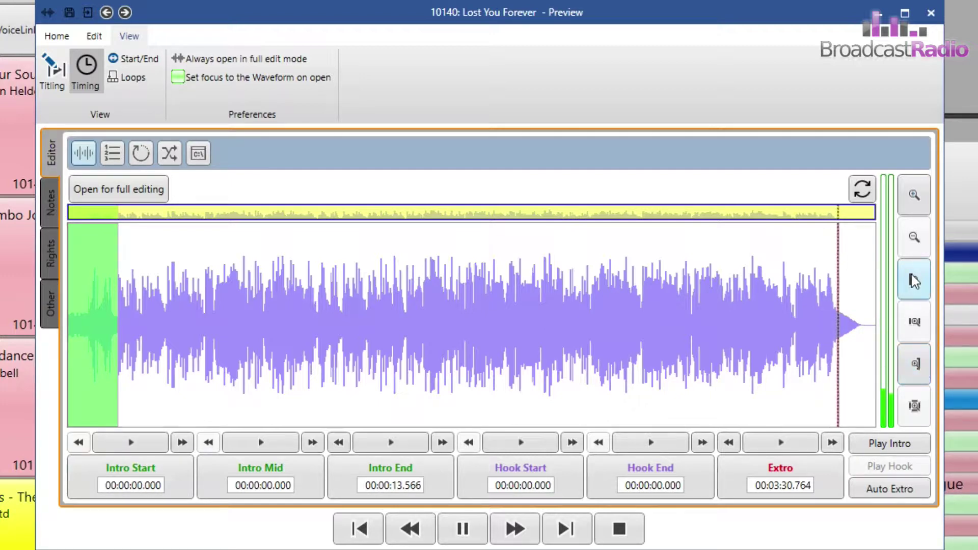
click(917, 197)
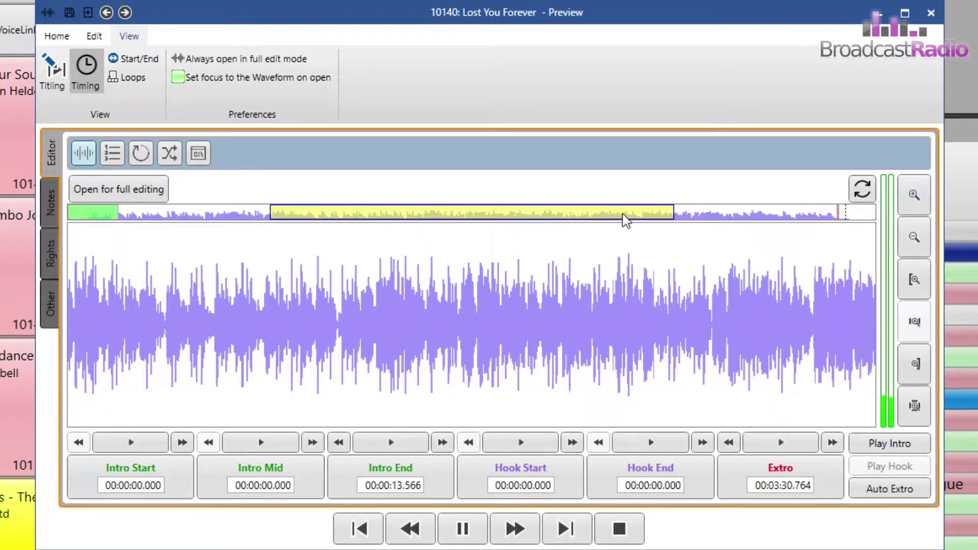
drag(610, 218, 862, 192)
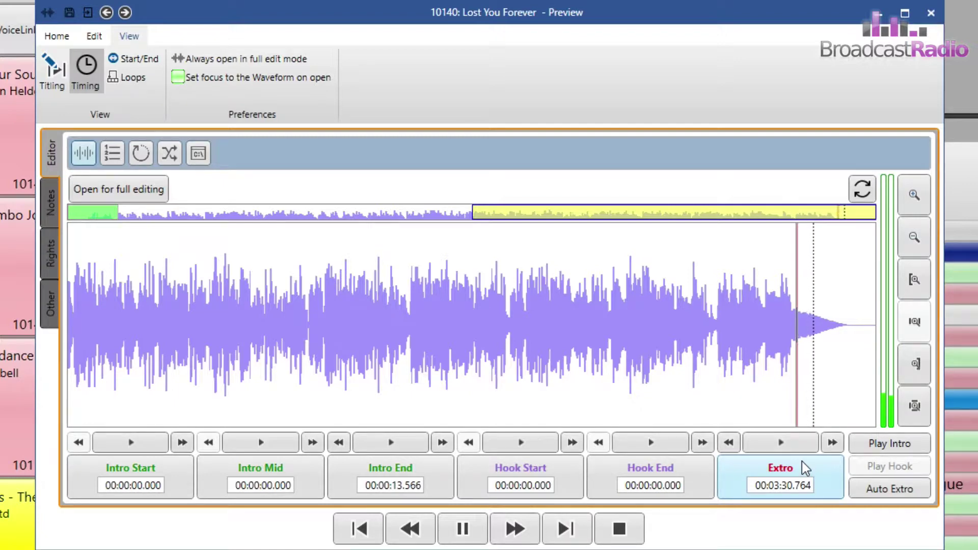
click(805, 468)
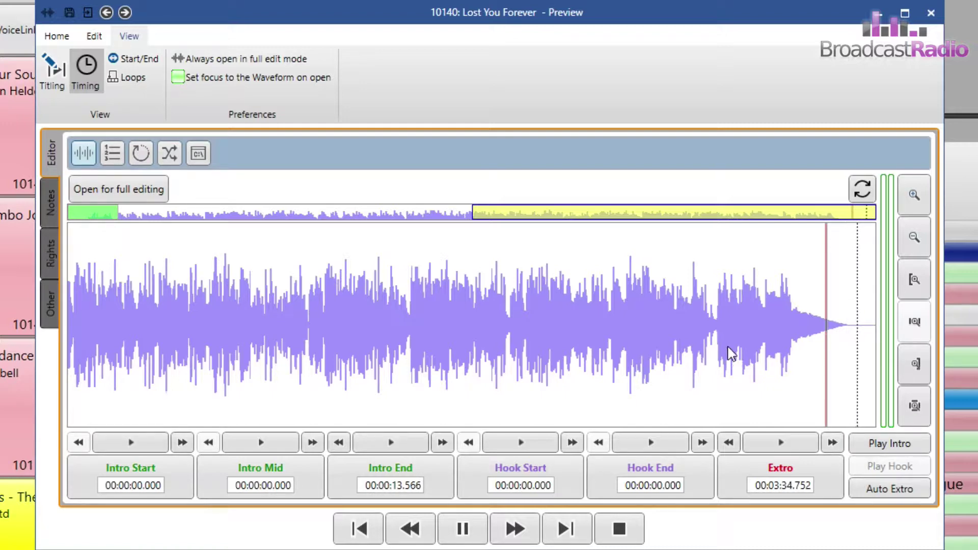
- Keep the Ending Type as Ends, preview the ending, and hide the Titling fields again
click(53, 72)
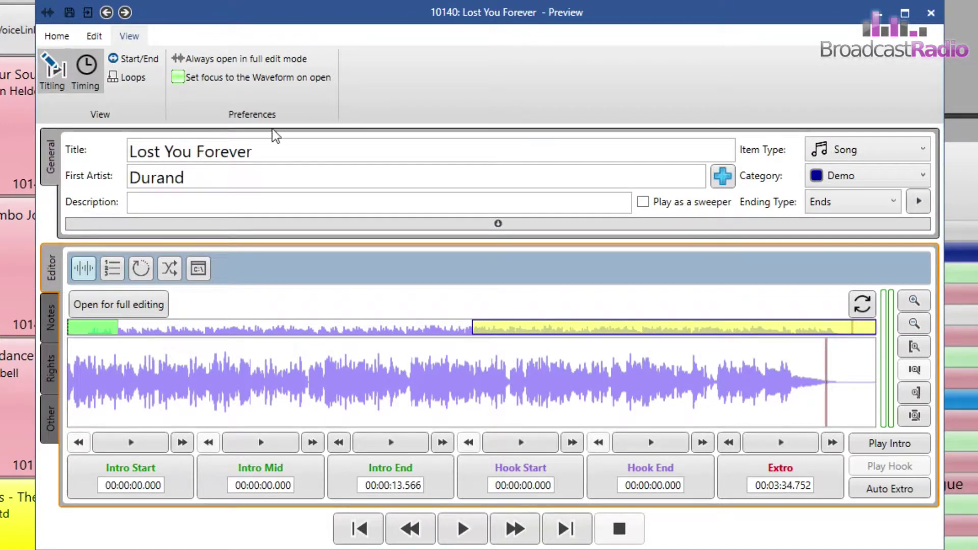
click(858, 209)
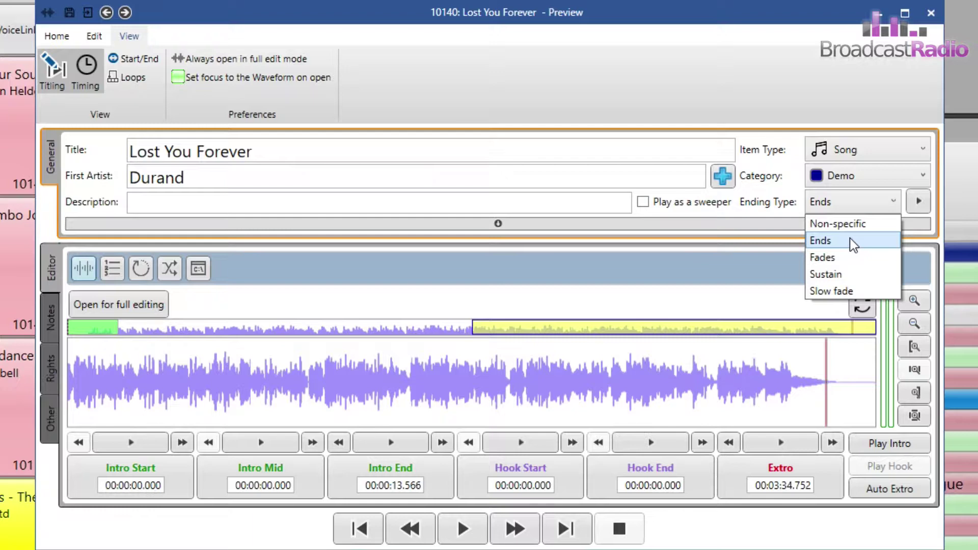
click(854, 243)
click(927, 206)
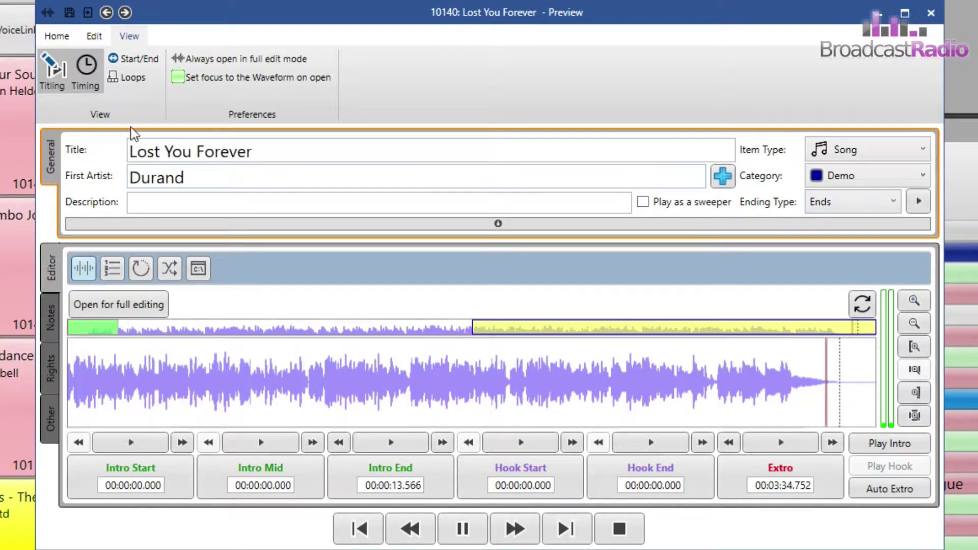
click(50, 79)
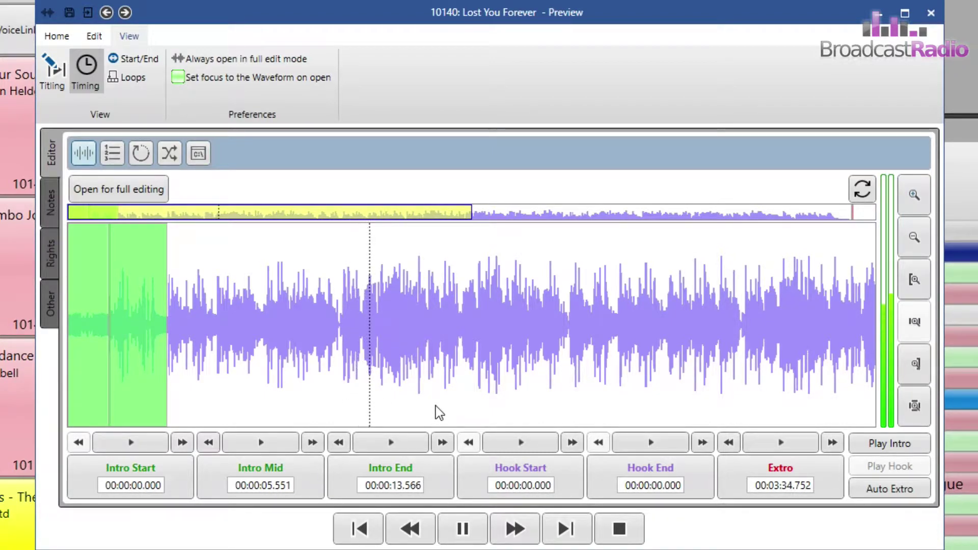
- Set Hook Start just before the hook and nudge it to 00:00:40.700
click(365, 375)
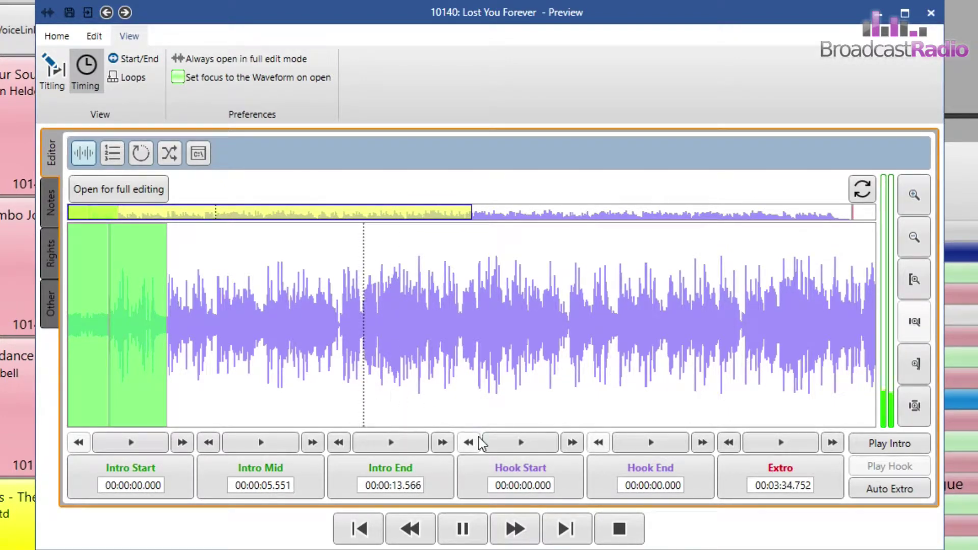
click(353, 395)
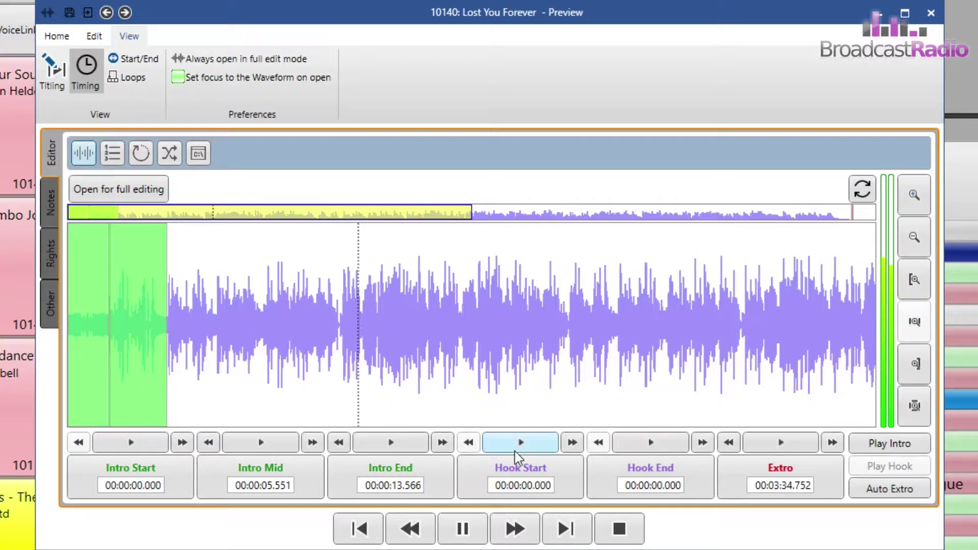
click(516, 471)
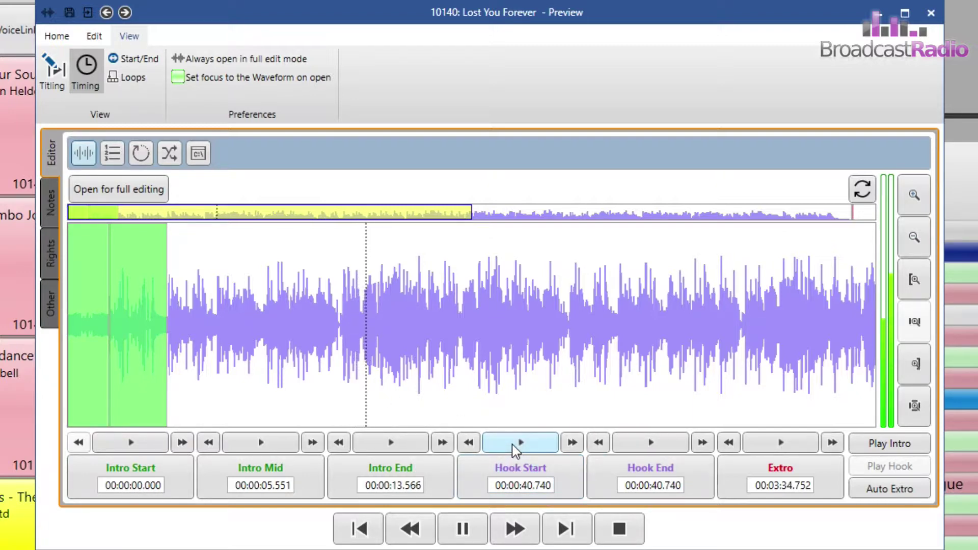
click(469, 442)
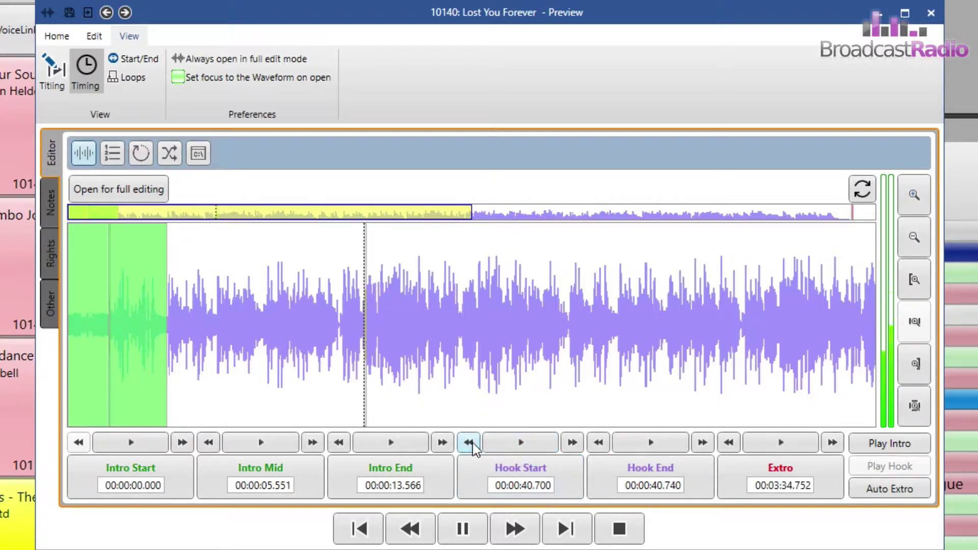
- Set Hook End and nudge it back to 00:00:49.552, then stop playback
click(669, 470)
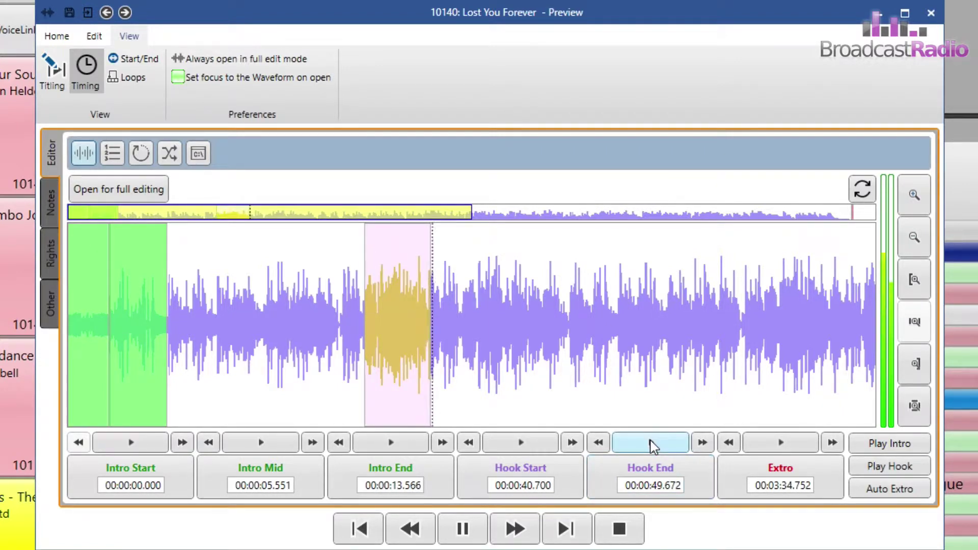
click(597, 445)
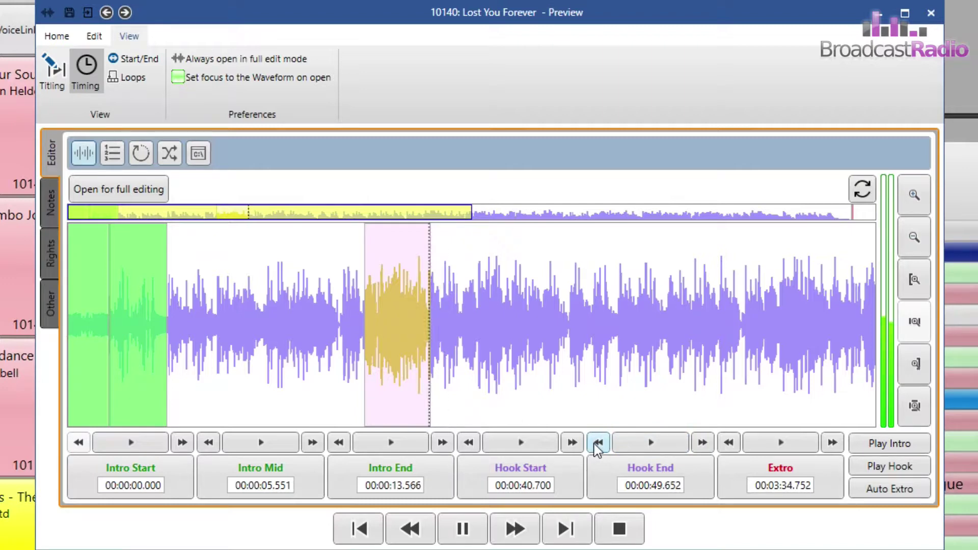
click(597, 443)
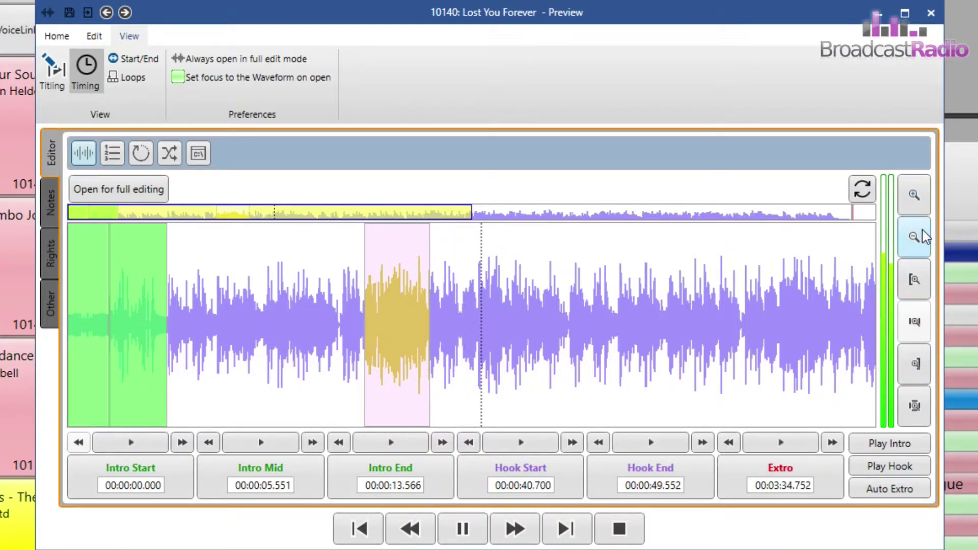
click(915, 195)
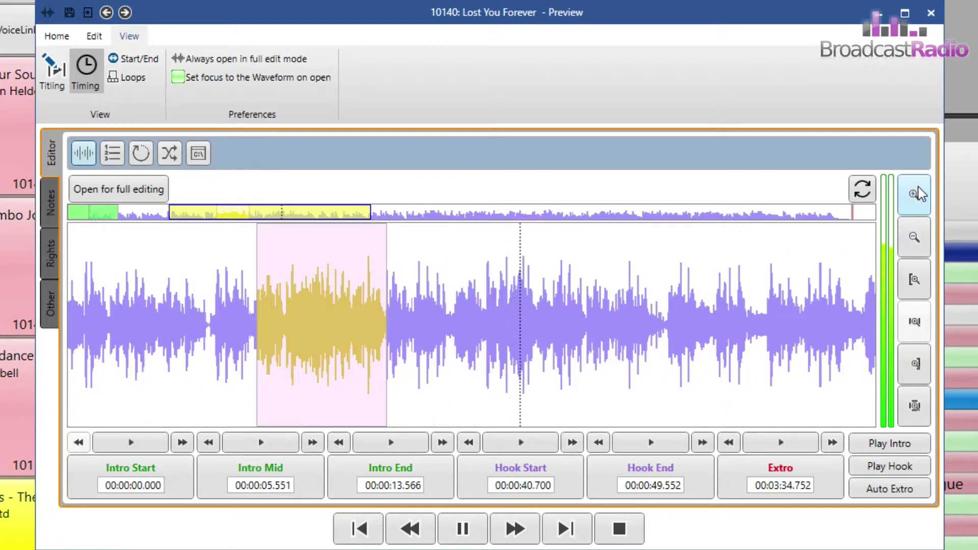
click(915, 195)
click(618, 528)
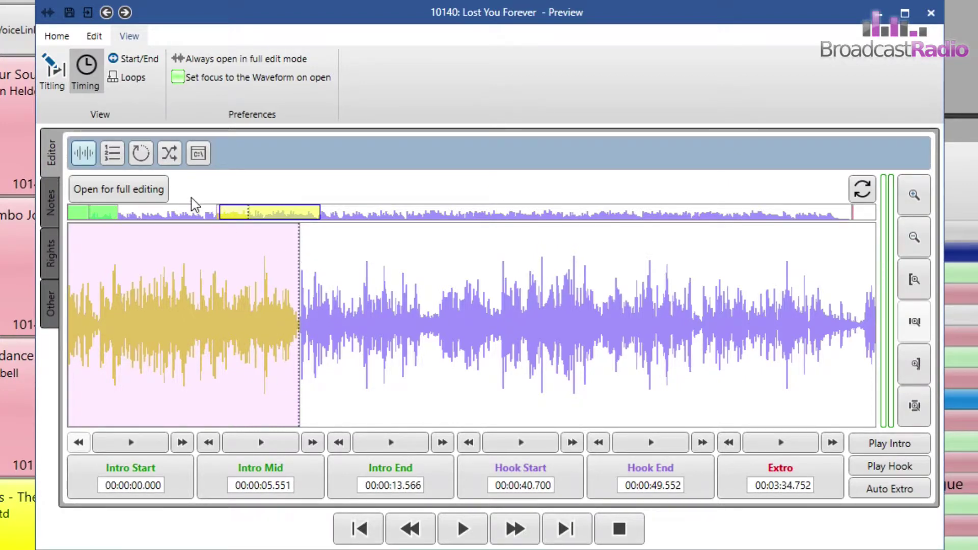
- In the full editor, select the hook region 00:00:40.420–00:00:49.494 and play the hook
click(144, 192)
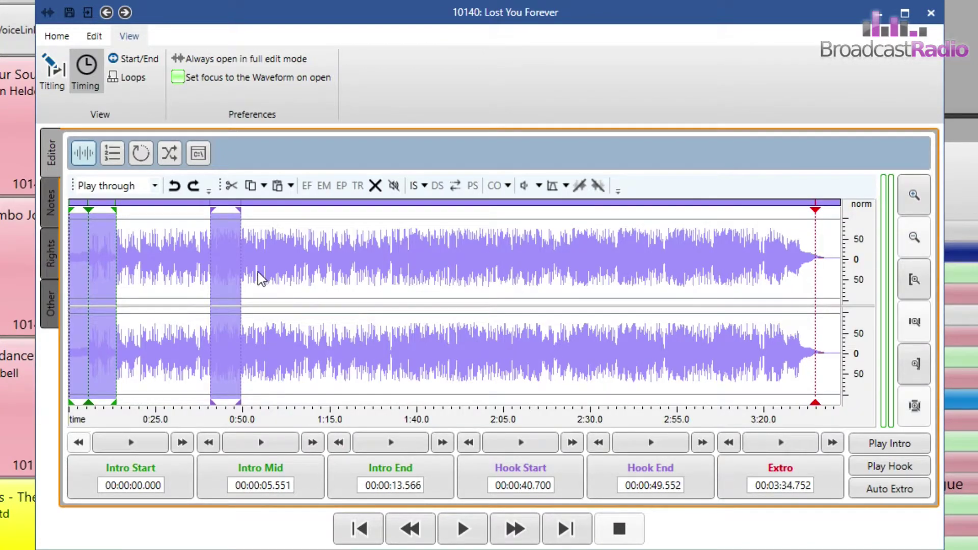
click(915, 196)
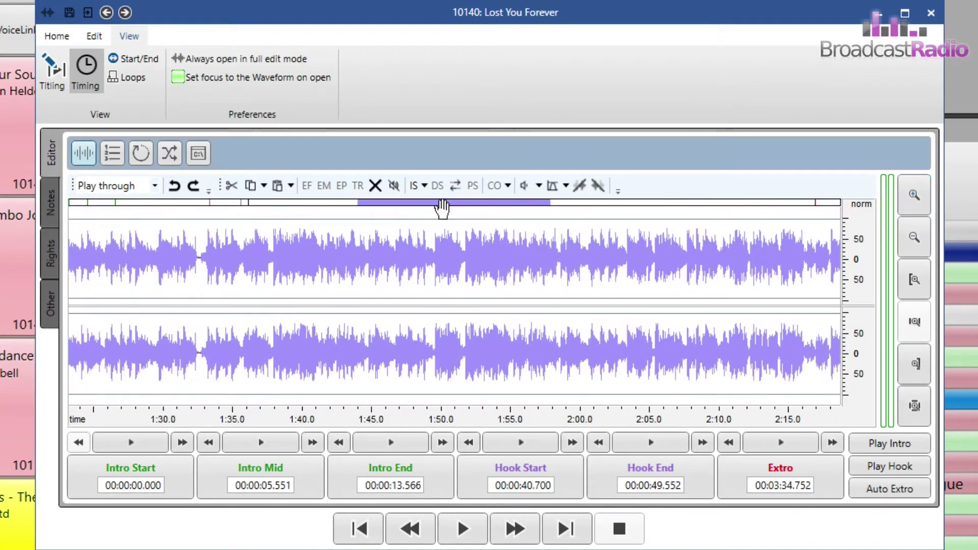
drag(442, 207, 301, 212)
click(301, 219)
scroll(222, 277, up, 2)
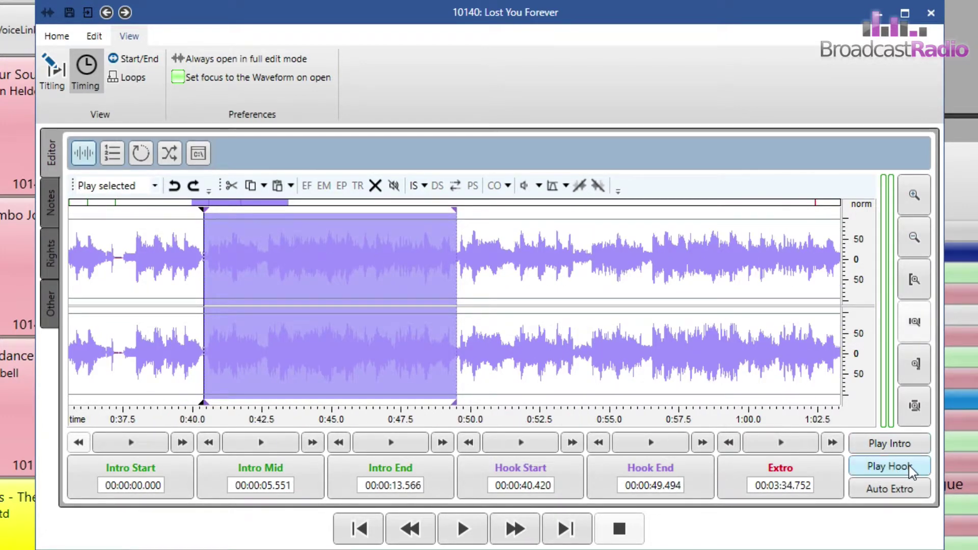
click(888, 466)
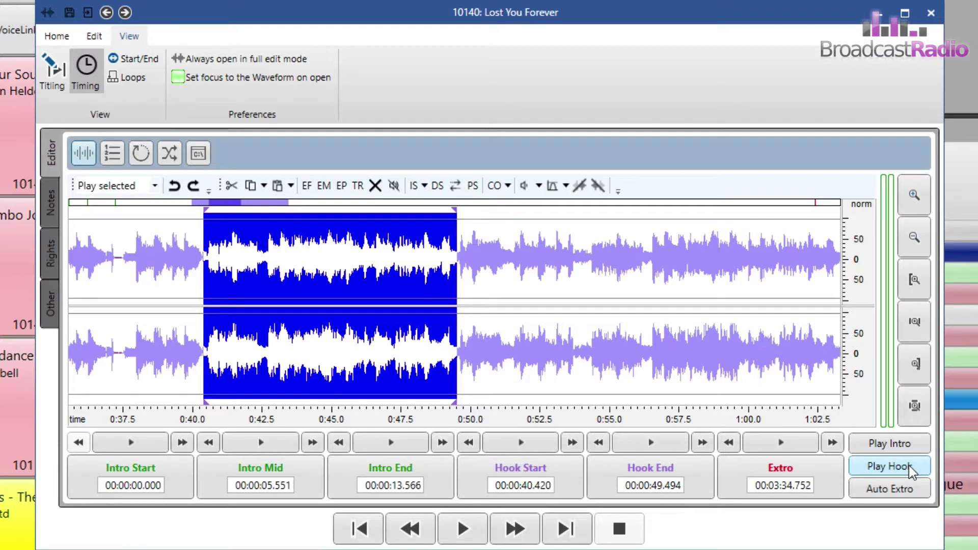
- Close the song editor and check Lost You Forever's hook length on its pad
click(931, 15)
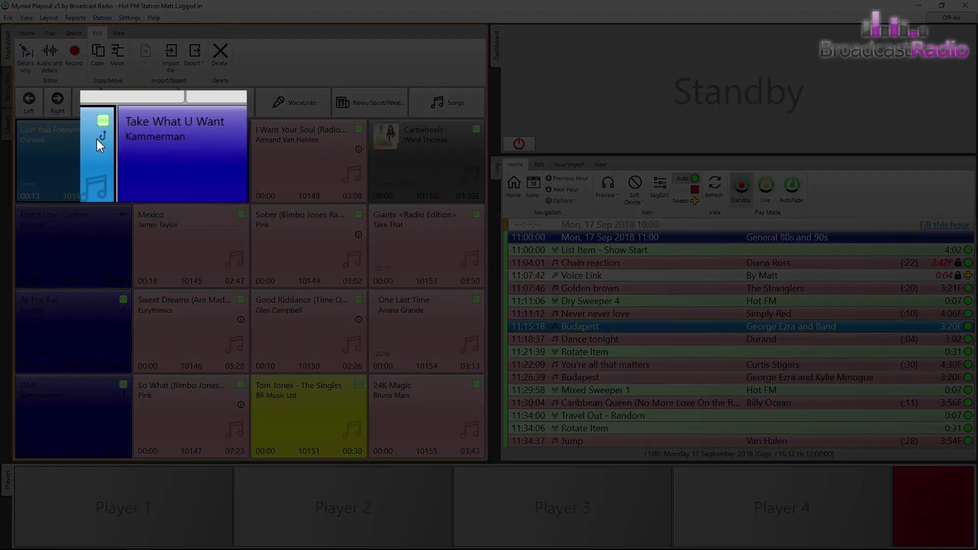
mouse_move(108, 140)
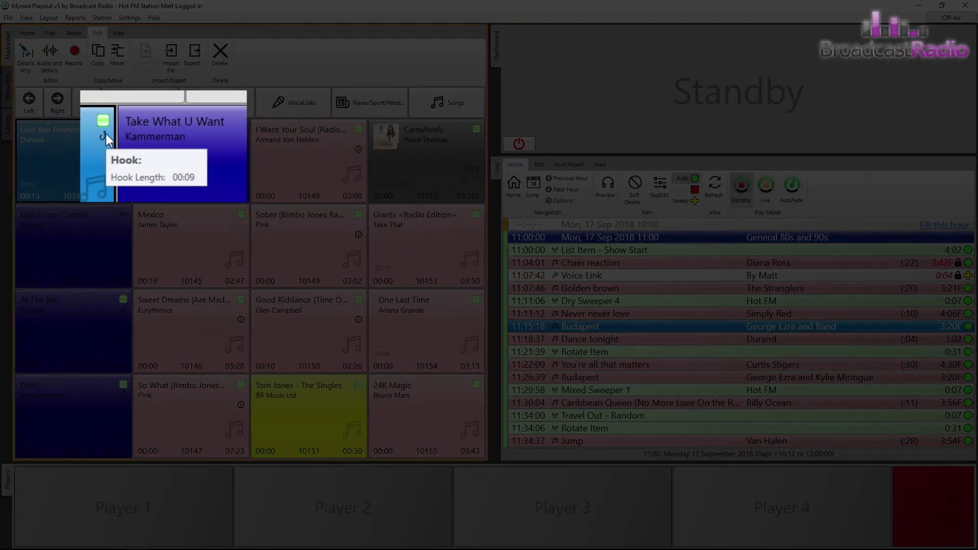
mouse_move(100, 121)
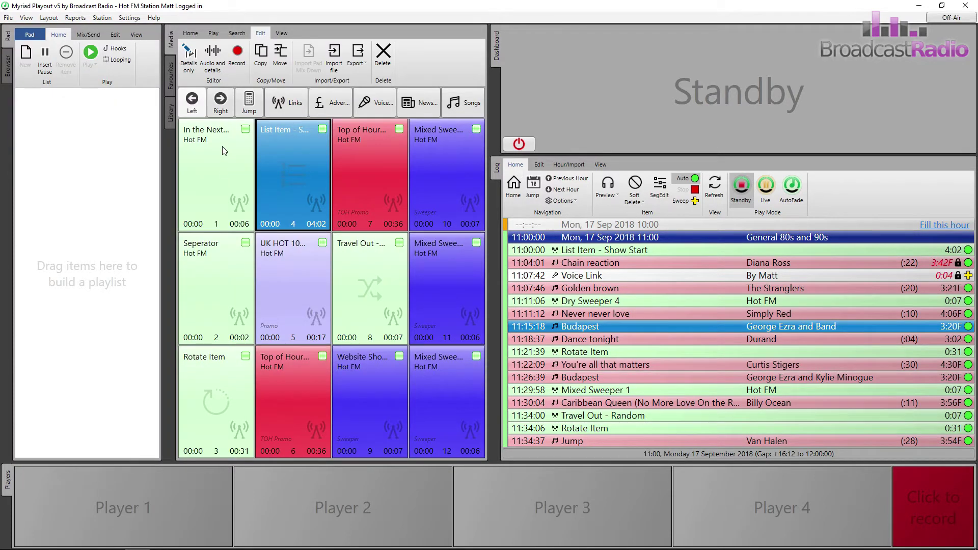
- Add In the Next 30 Mins, Lost You Forever (media 10140) and UK HOT 10 Promo 2 to the Pad list
drag(224, 150, 72, 156)
click(249, 102)
text(10140)
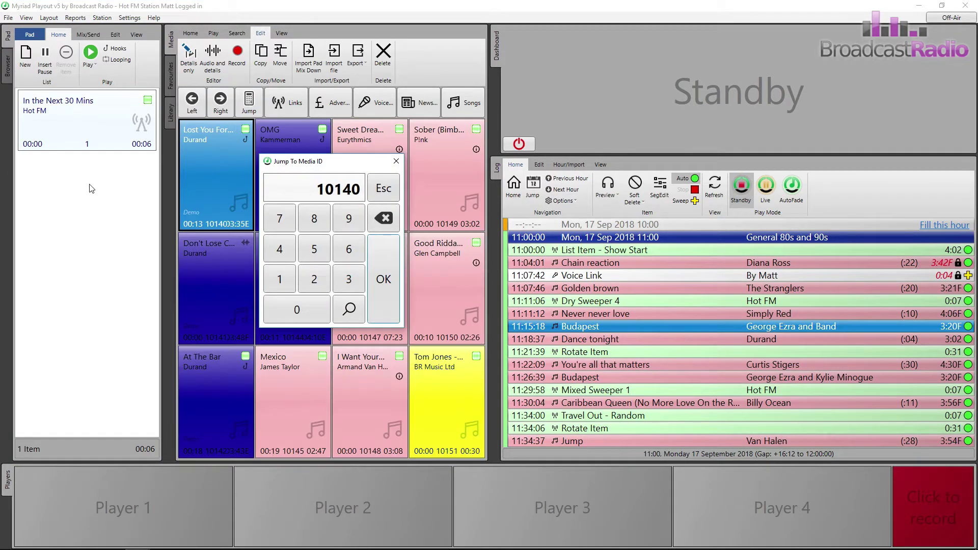
key(Return)
drag(216, 169, 87, 179)
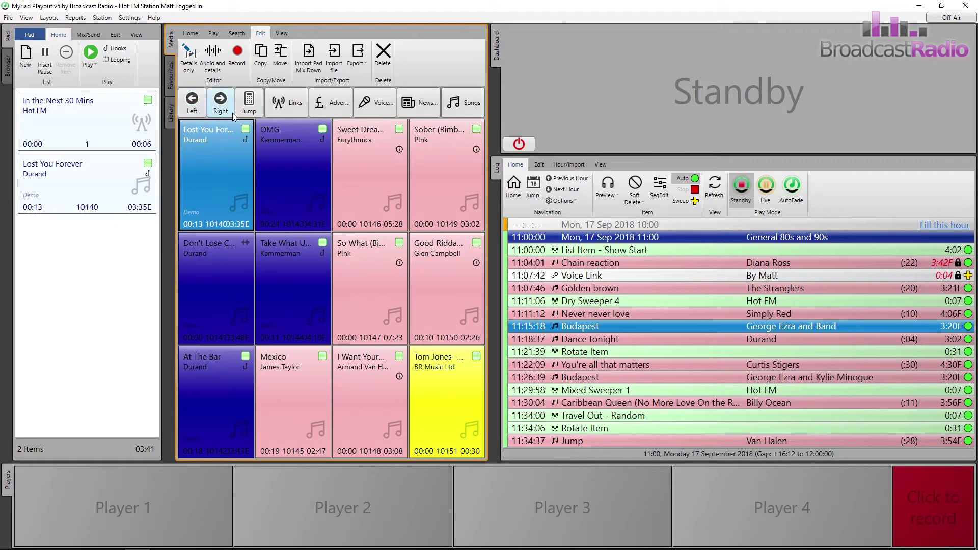
click(286, 104)
drag(276, 277, 87, 245)
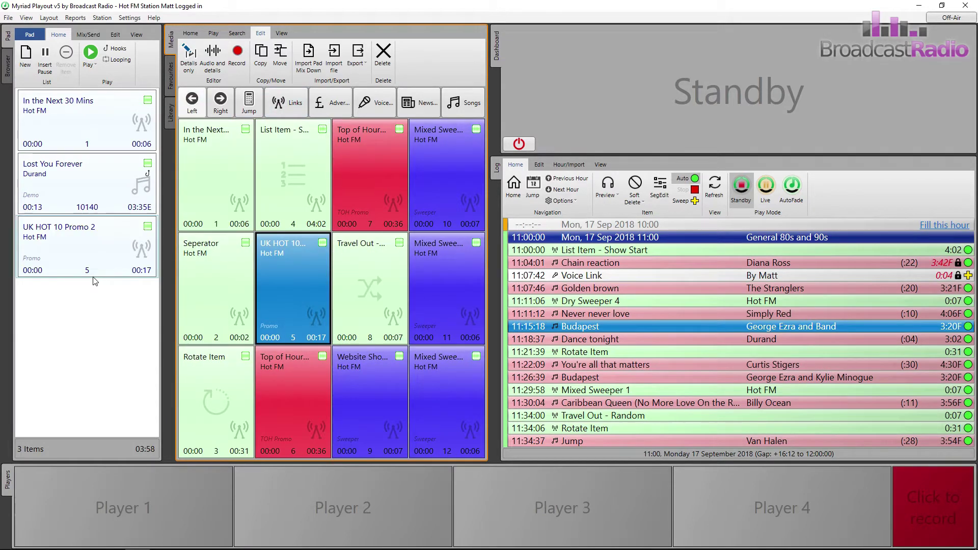
- Enable Hooks so the Pad list plays hooks only, totalling 00:32
click(118, 48)
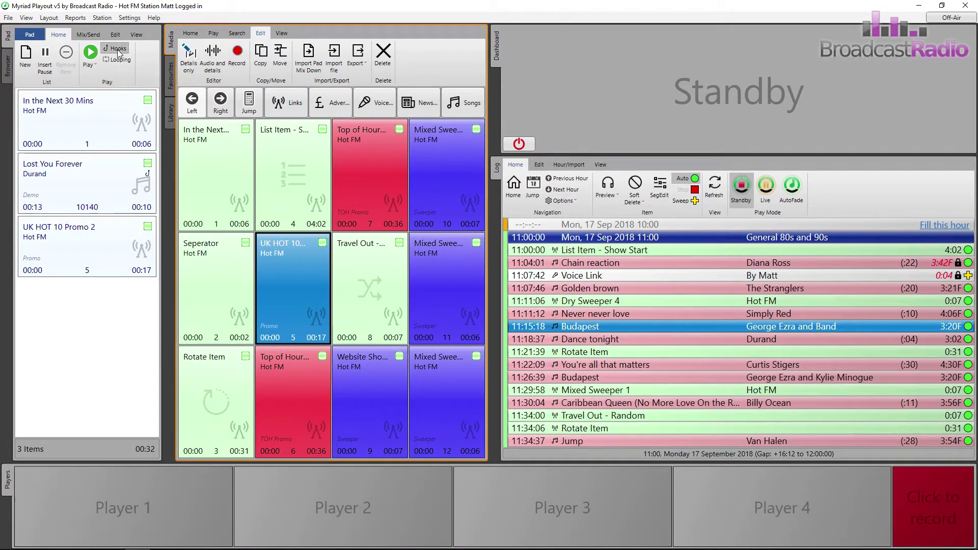
click(117, 50)
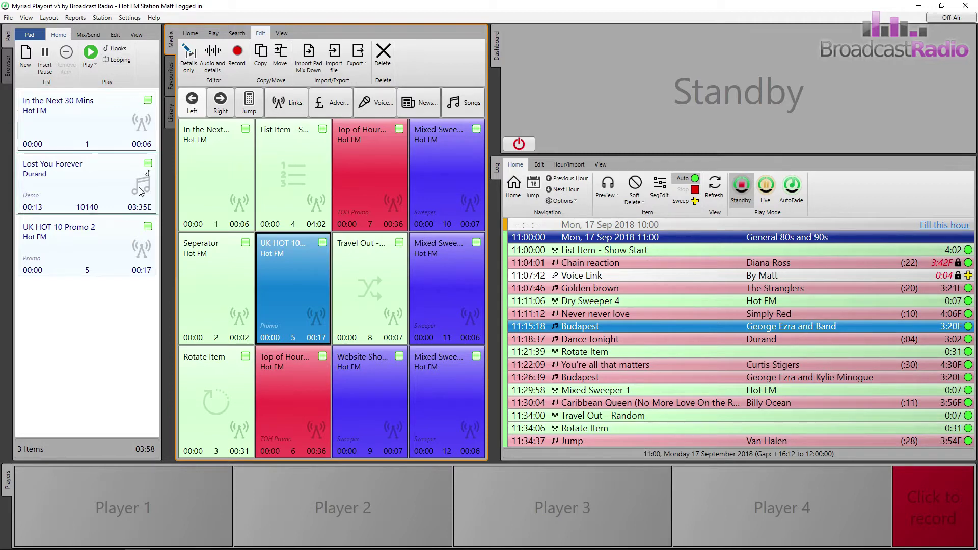
click(120, 49)
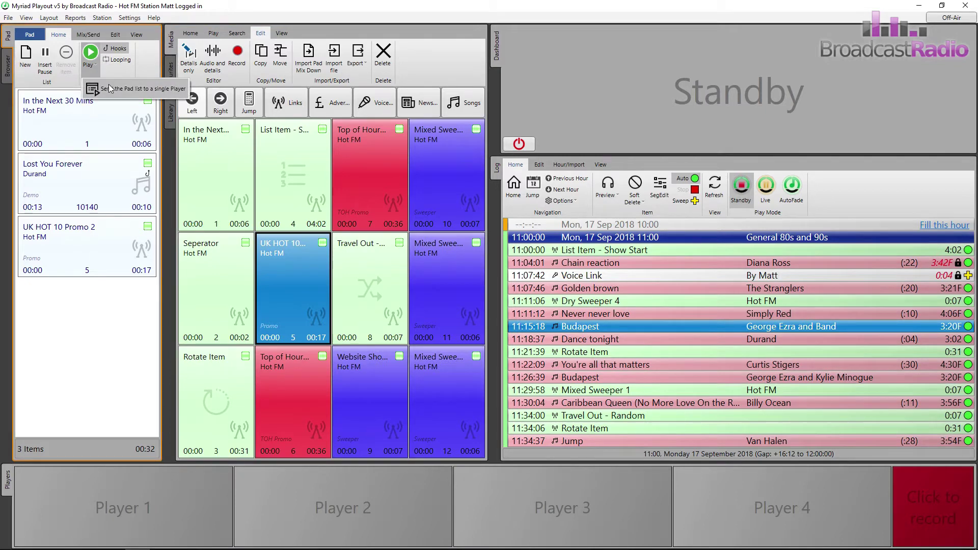
- Send the hooks-only Pad list to Player 1 and start playback from 'In the Next 30 Mins'
click(98, 75)
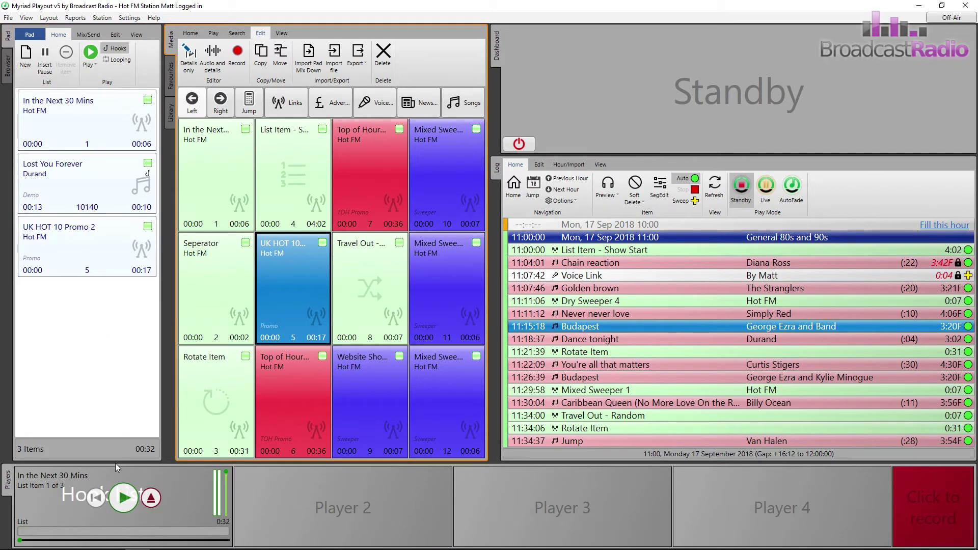
click(126, 499)
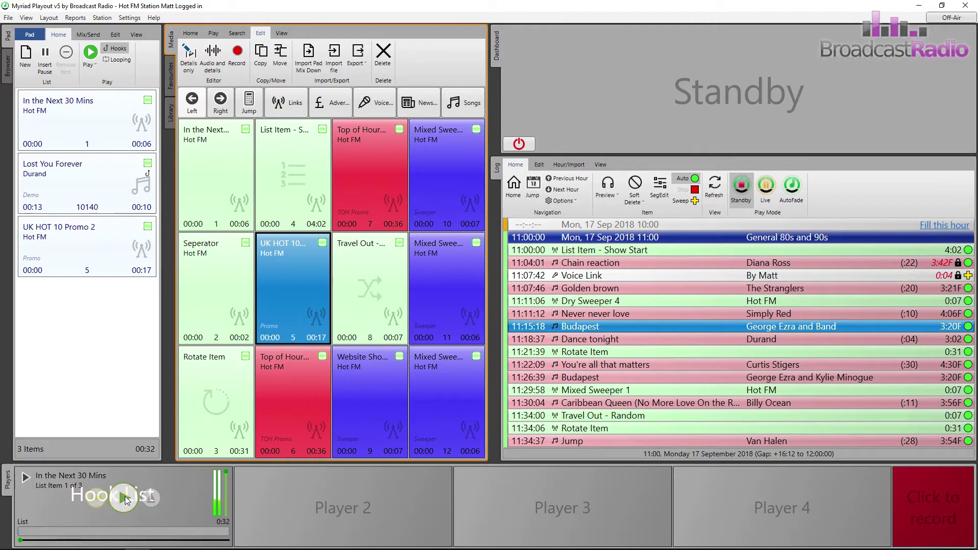